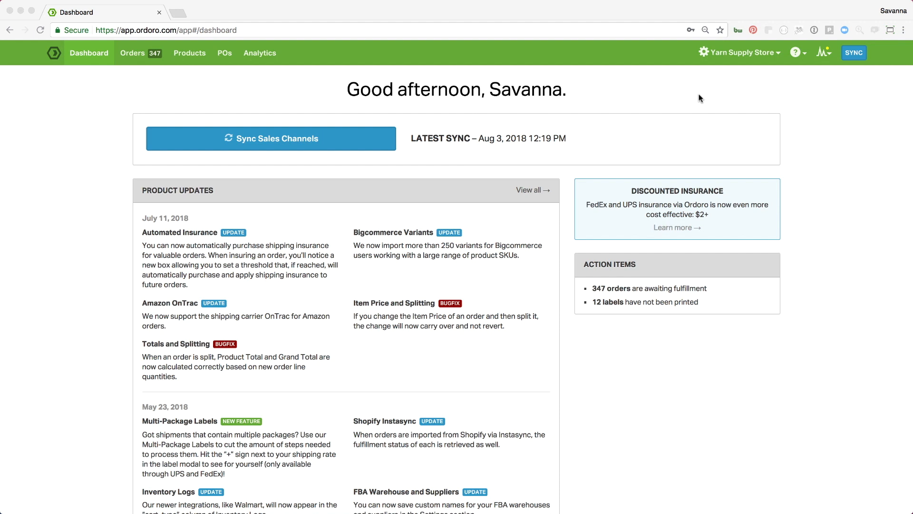
Step: Open the list of orders awaiting fulfillment and start creating a manual order
click(137, 54)
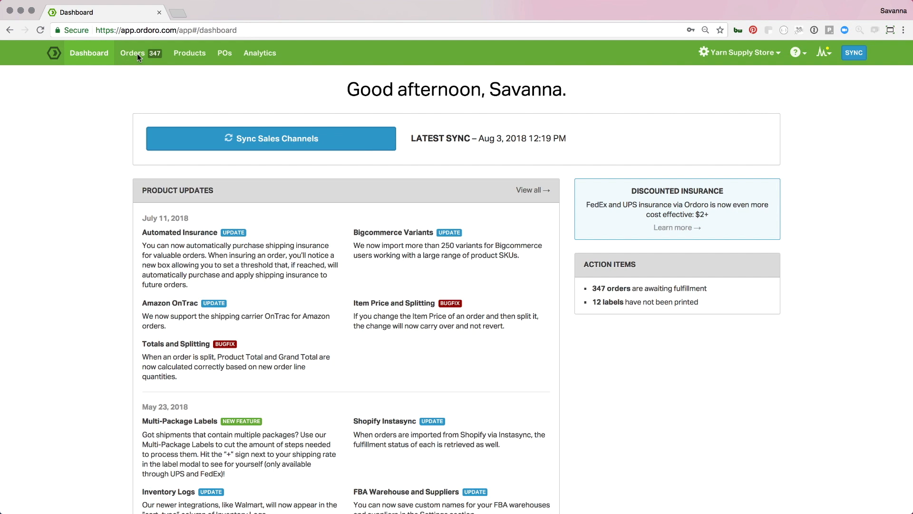
click(137, 55)
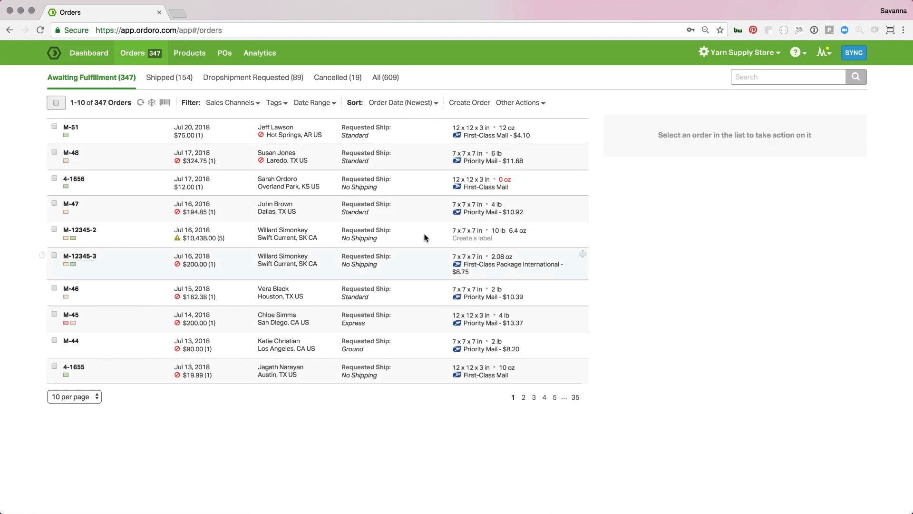
click(458, 107)
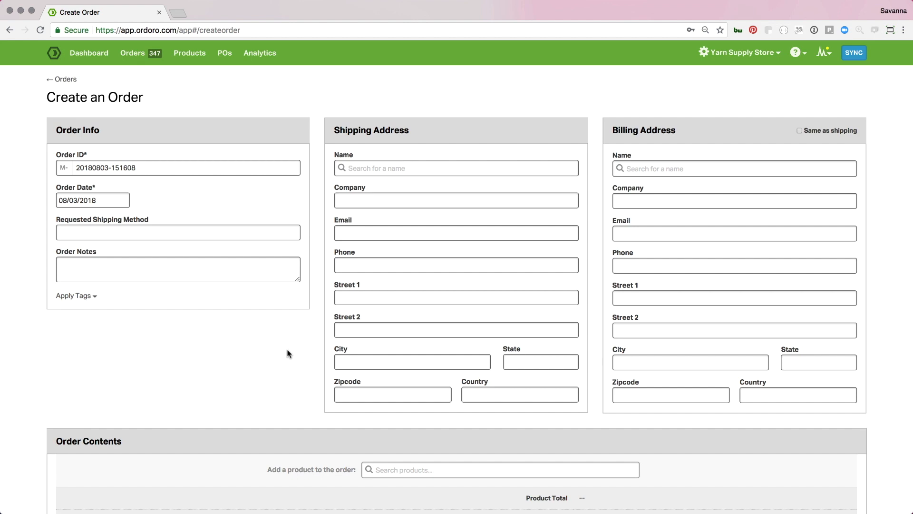
scroll(288, 352, down, 5)
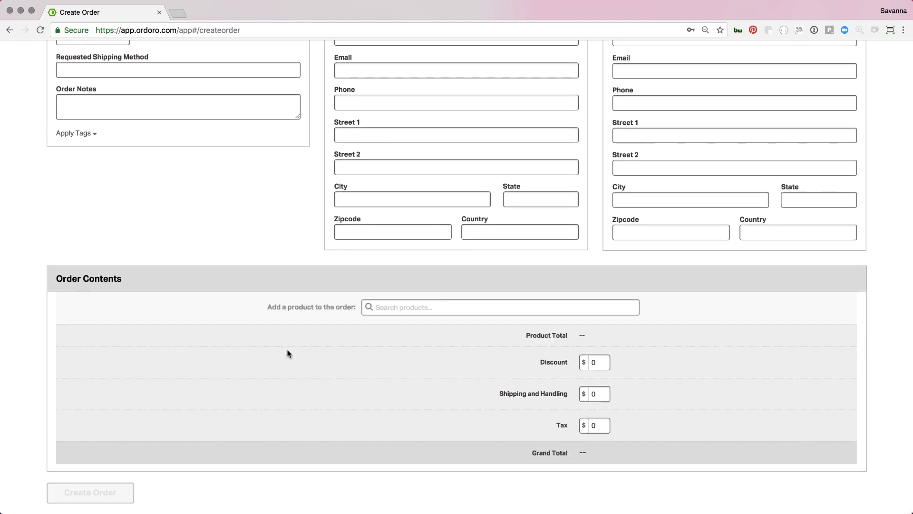
scroll(288, 353, up, 4)
scroll(288, 353, up, 1)
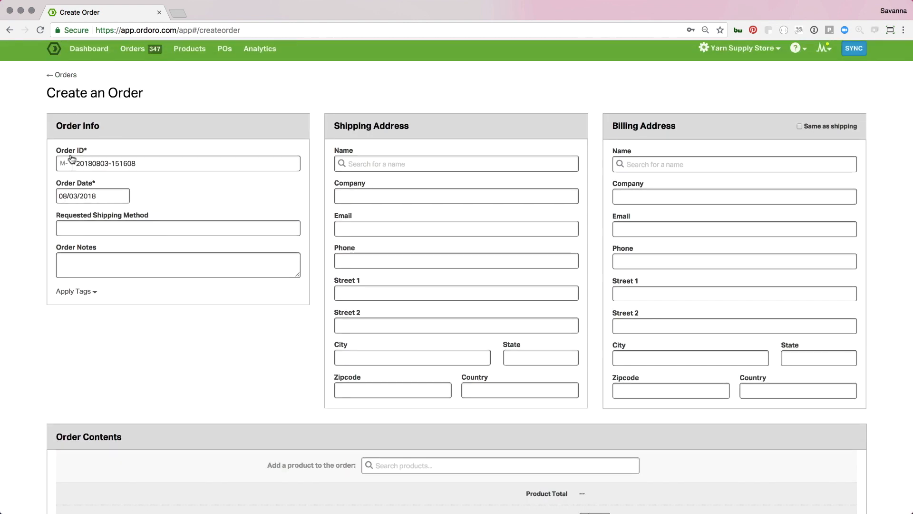
drag(138, 164, 74, 165)
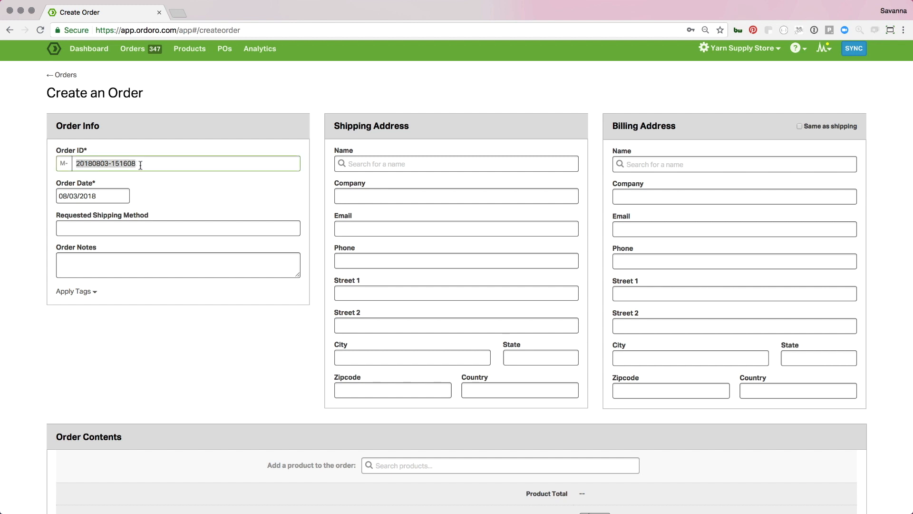
click(94, 196)
click(144, 198)
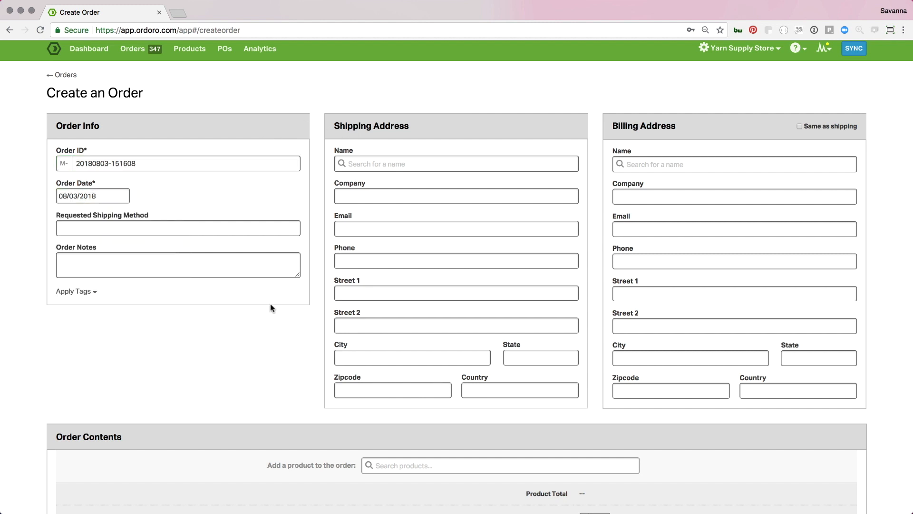
triple_click(164, 168)
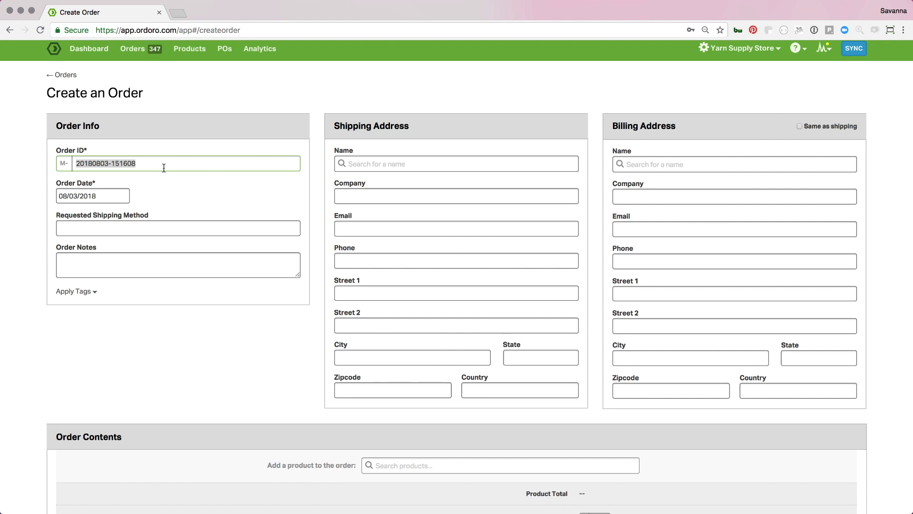
click(103, 197)
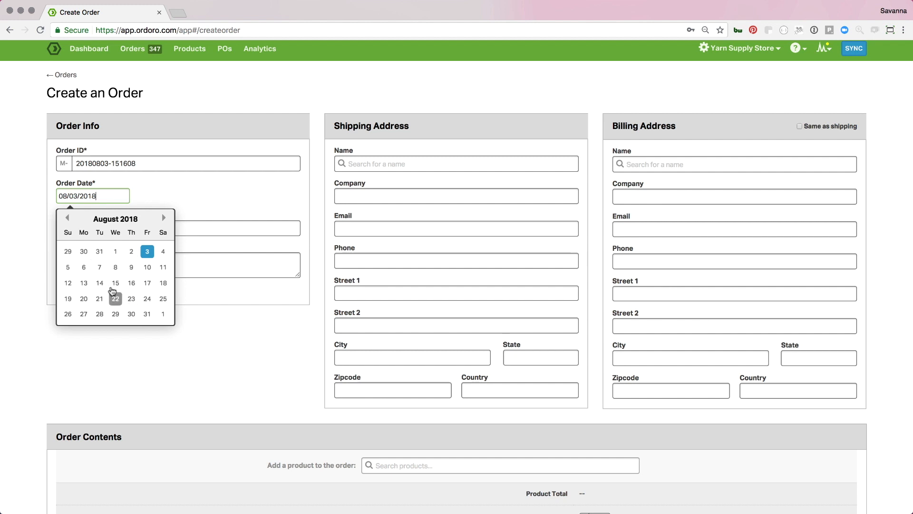
click(149, 204)
Step: Set the requested shipping method to Express in the new order's info
click(128, 230)
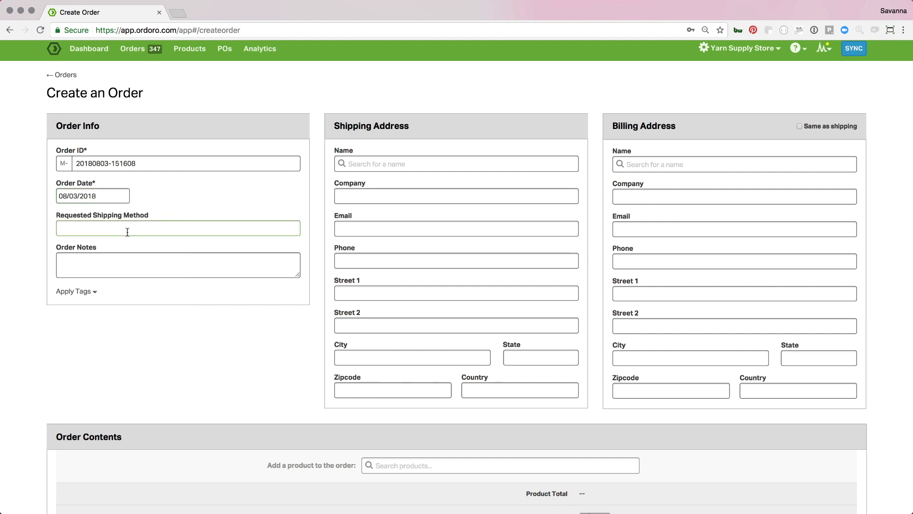
text(Express)
click(128, 261)
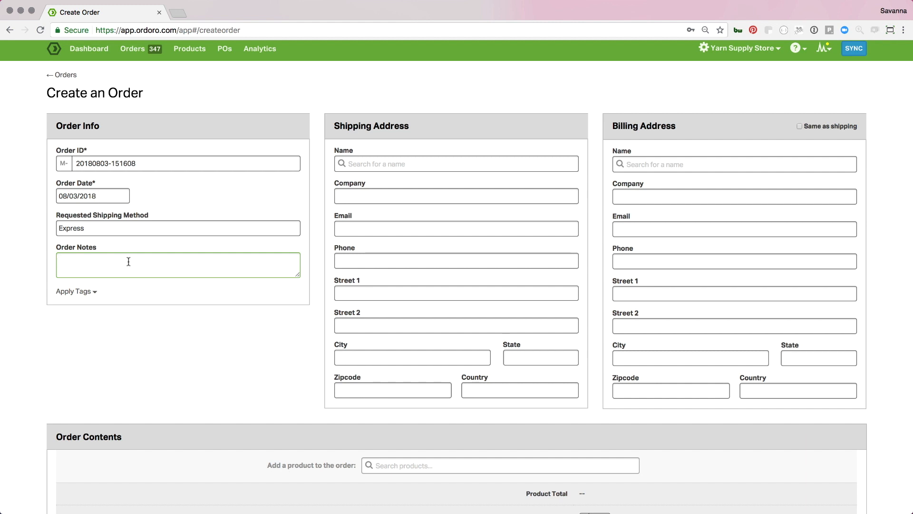
click(90, 291)
click(251, 345)
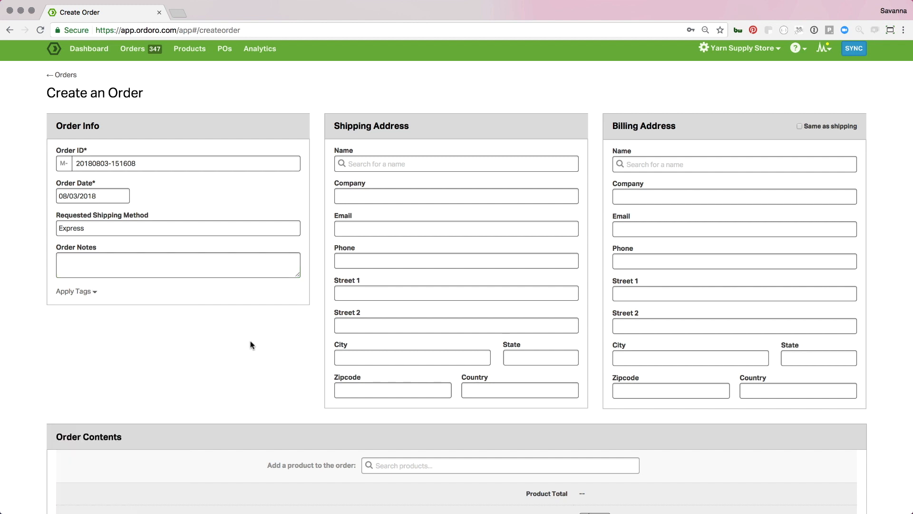
Step: Fill the shipping address from the saved customer's first matching record and make the billing address the same as shipping
click(386, 164)
text(Jill)
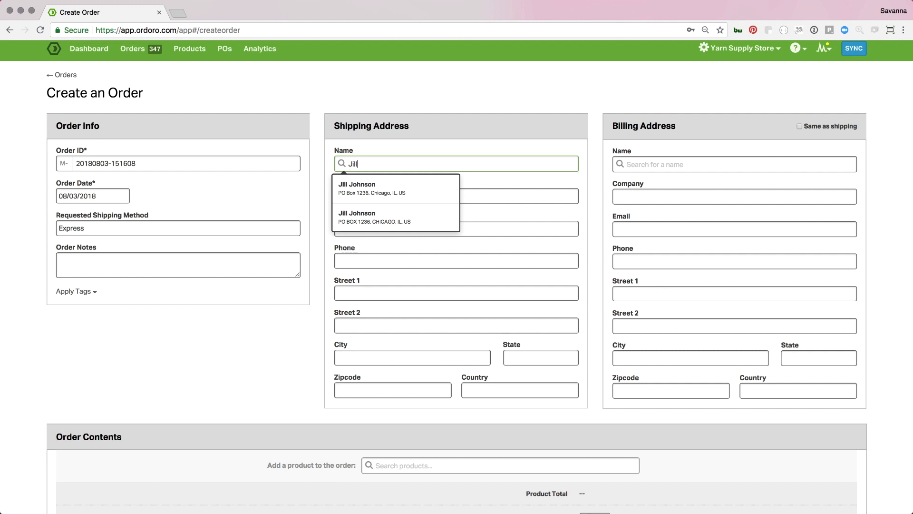
click(390, 193)
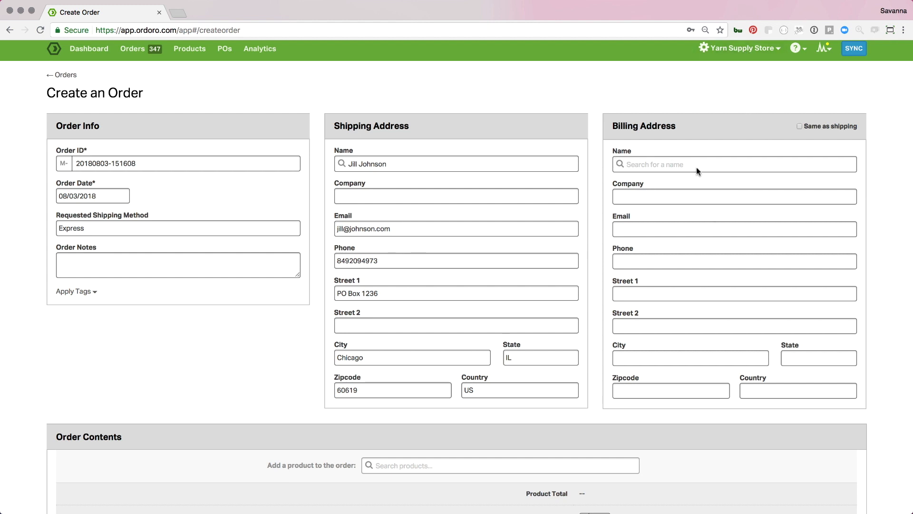
click(800, 127)
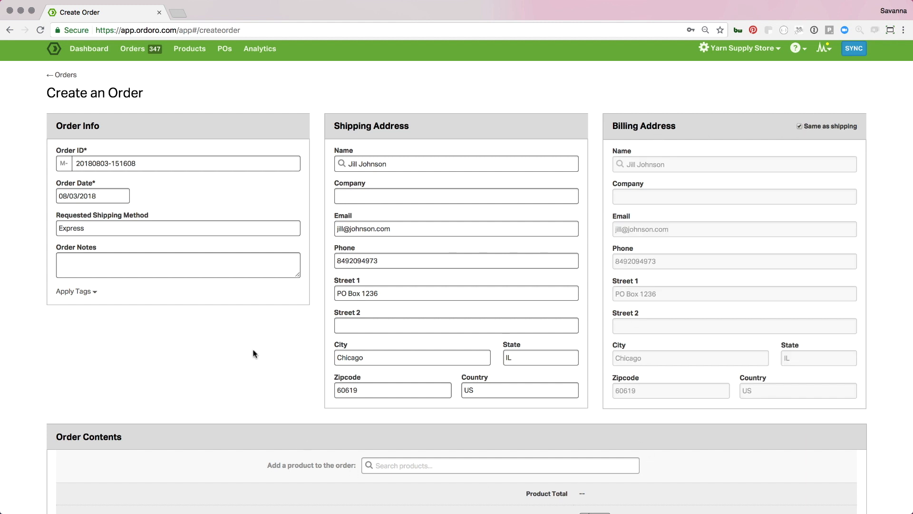
Step: Search the products for "yarn" and add Red Yarn and Warm Yarns Set to the order contents
scroll(255, 353, down, 5)
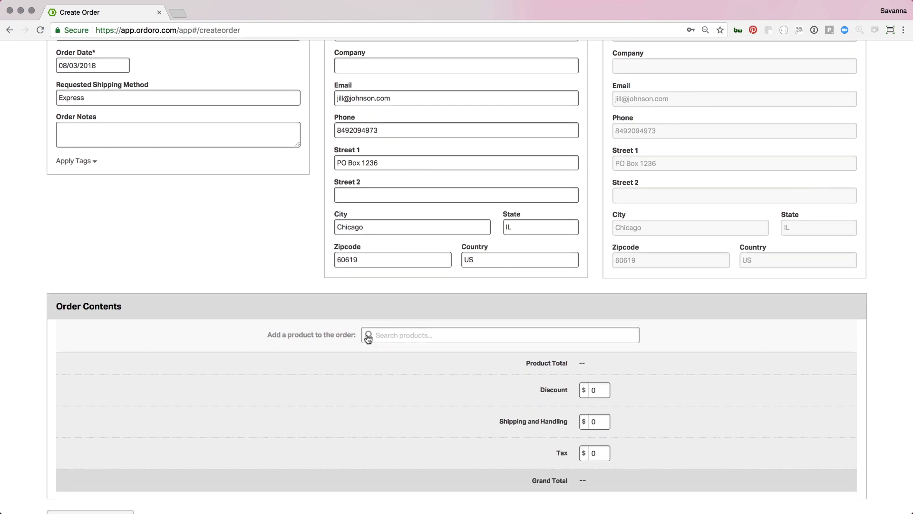
click(378, 335)
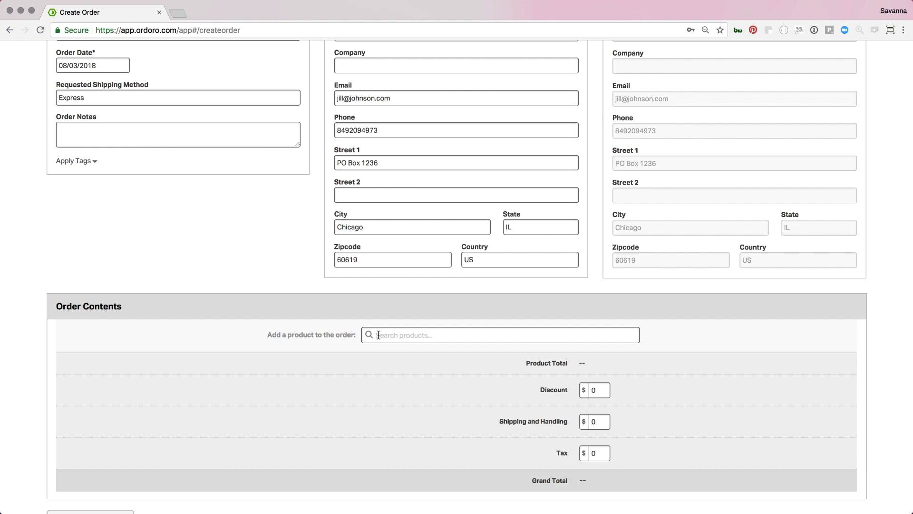
text(yarn)
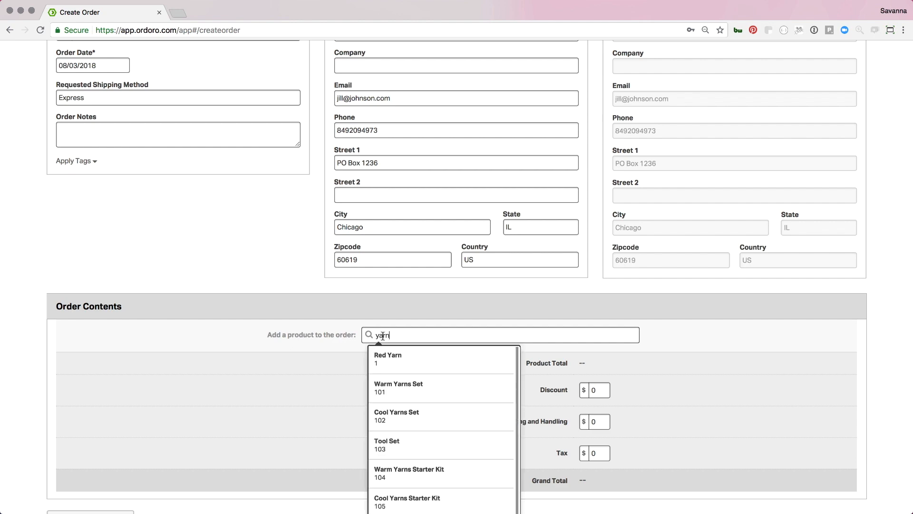
click(389, 359)
click(387, 392)
text(yarn)
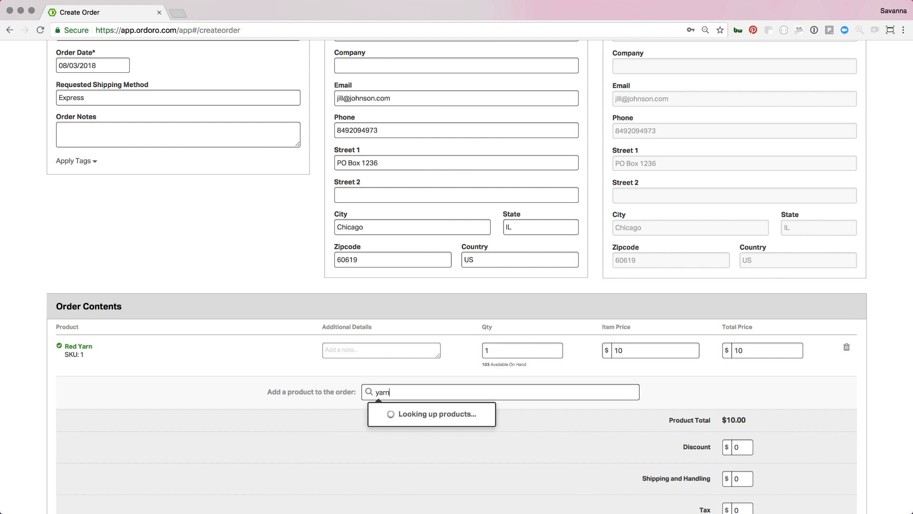
click(396, 440)
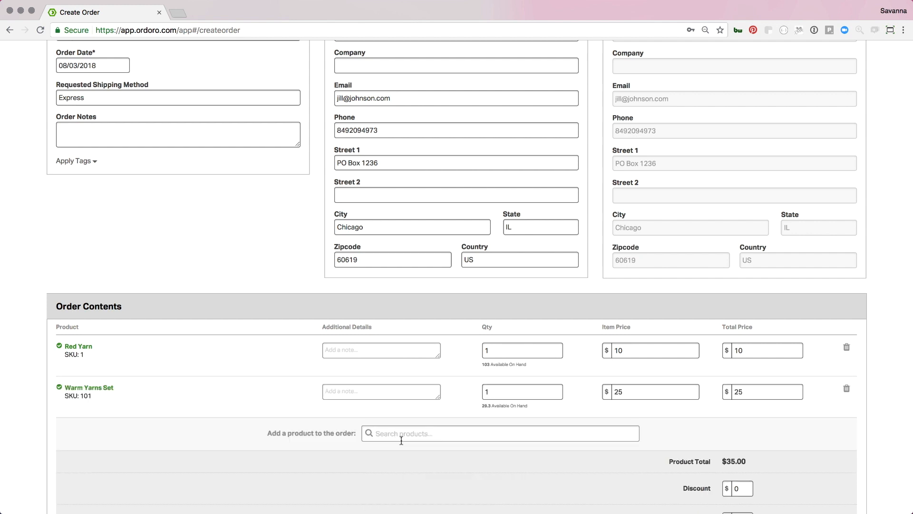
Step: Set the Red Yarn line's quantity to 2 and add the note "same lot"
click(499, 352)
key(BackSpace)
text(2)
click(375, 351)
text(same lot)
Step: Create the order from the completed form and review its details page
scroll(658, 435, down, 5)
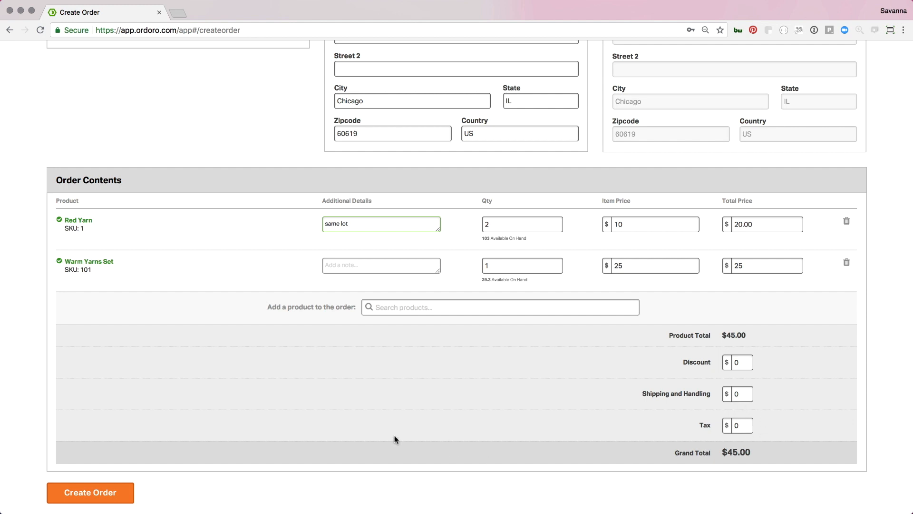
scroll(372, 361, up, 1)
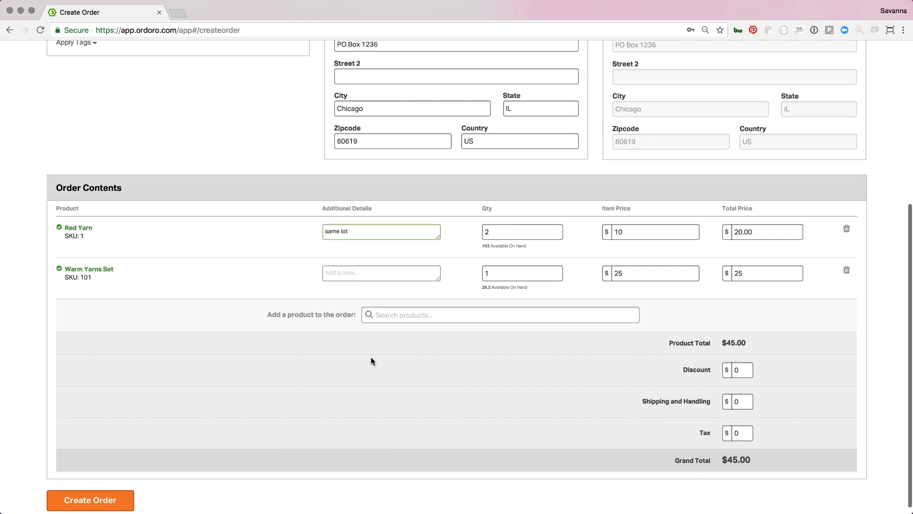
scroll(371, 361, up, 5)
scroll(371, 361, down, 5)
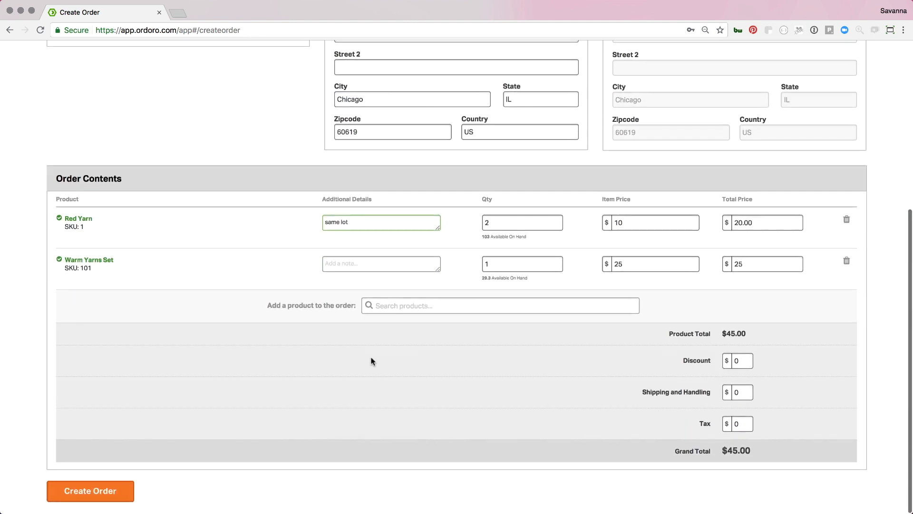
click(82, 491)
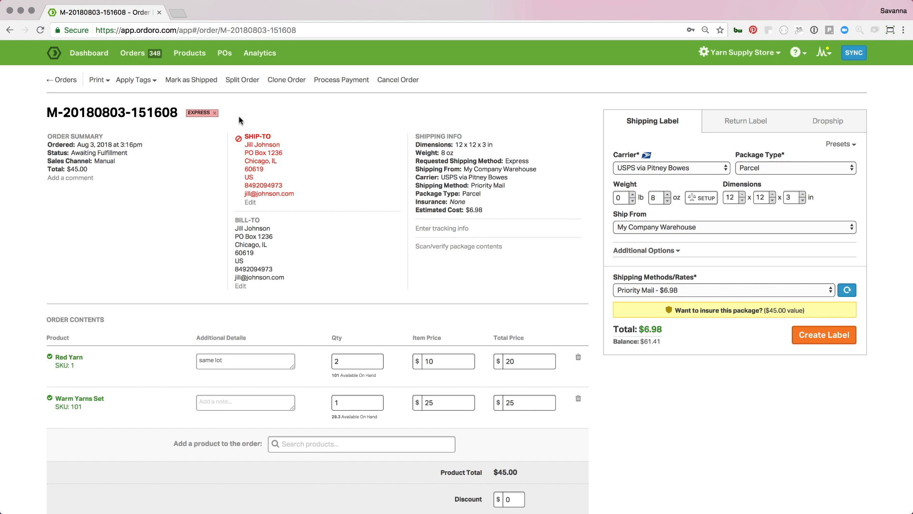
scroll(159, 258, down, 1)
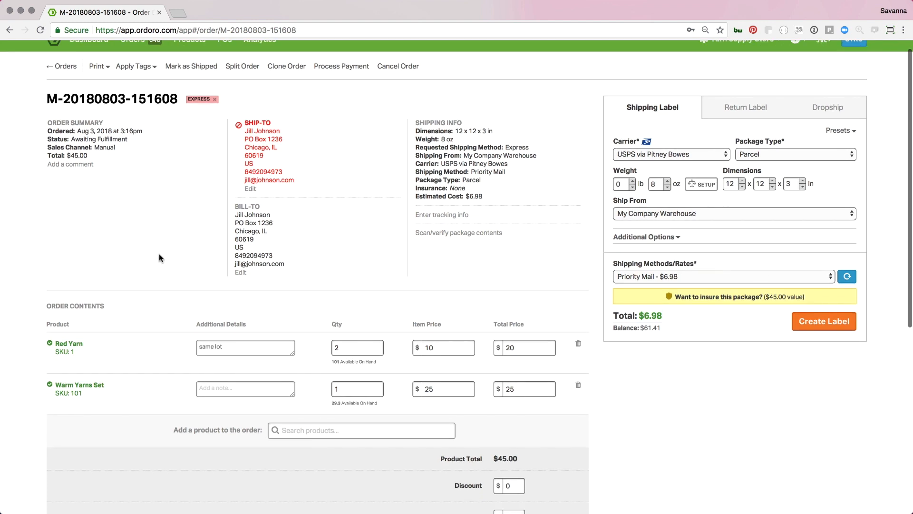
scroll(158, 257, down, 5)
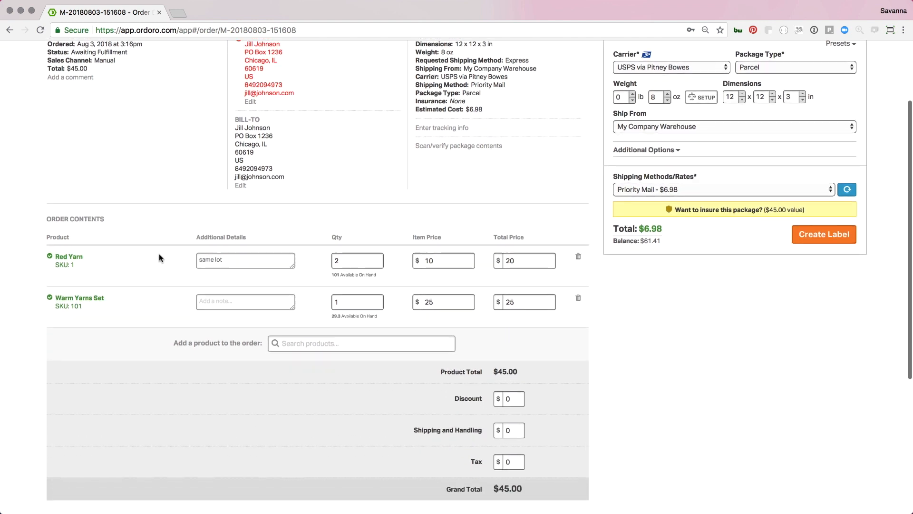
scroll(159, 258, down, 10)
scroll(158, 258, up, 15)
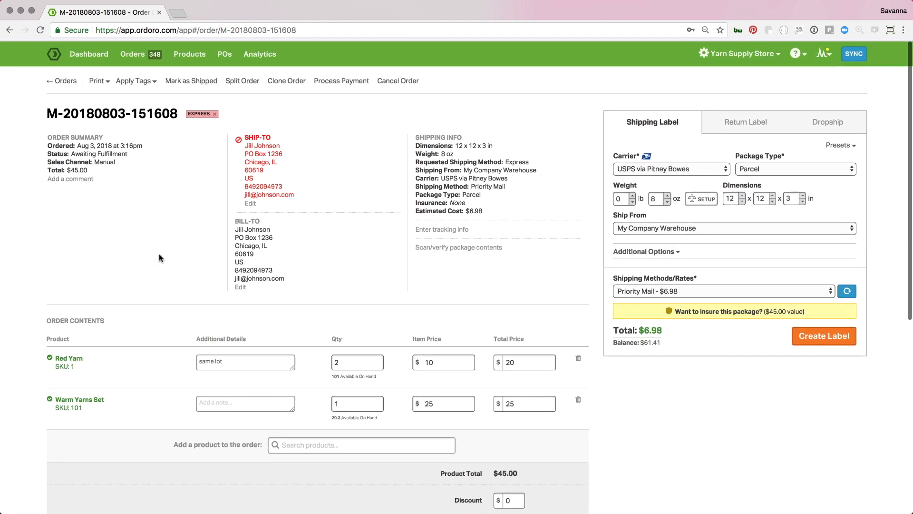
click(138, 53)
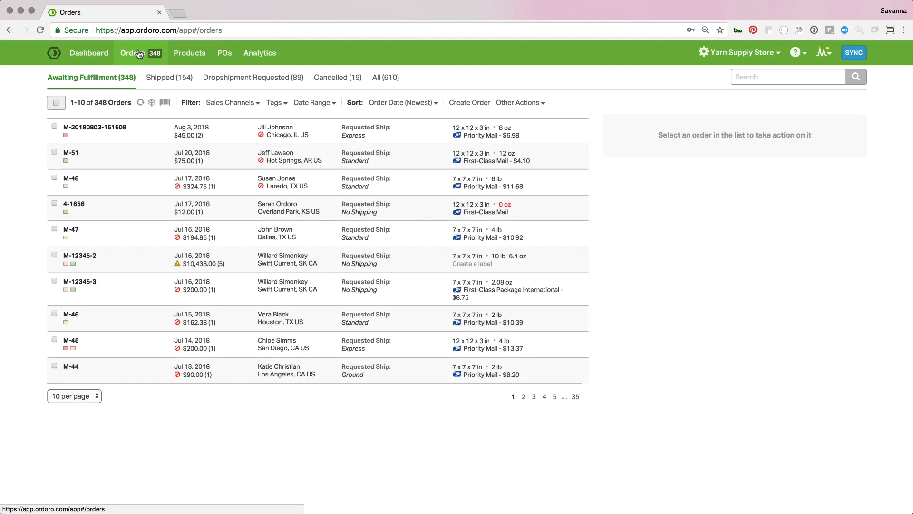
click(474, 104)
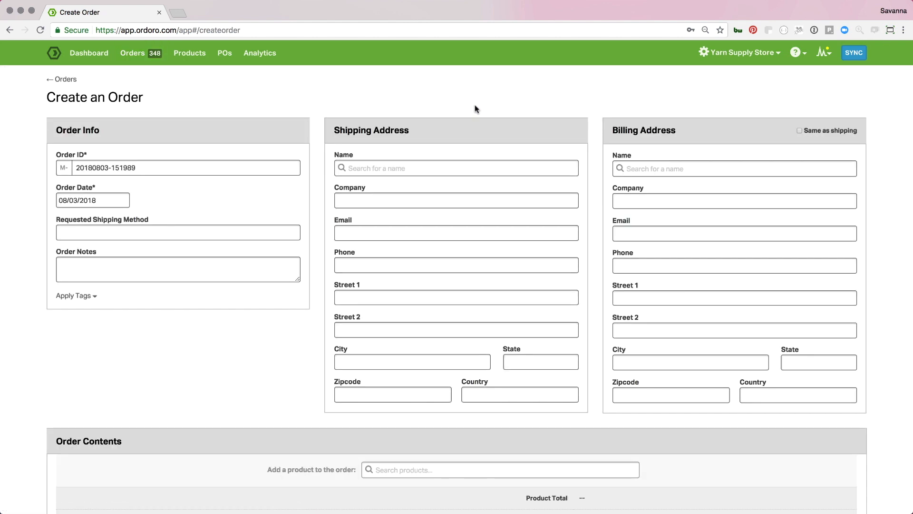
click(56, 82)
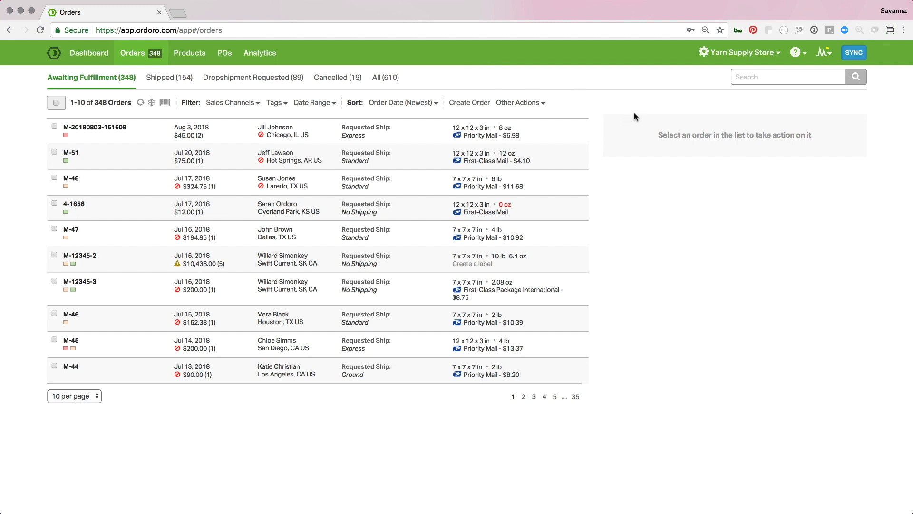
Step: Open the data import settings and upload "Test Orders - Create Orders.csv" from the Downloads folder as a Create Orders import
click(716, 53)
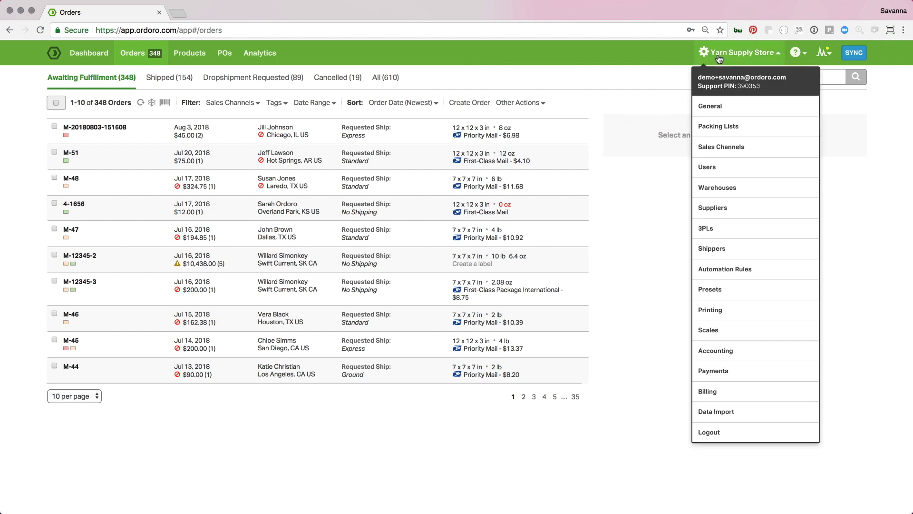
click(711, 415)
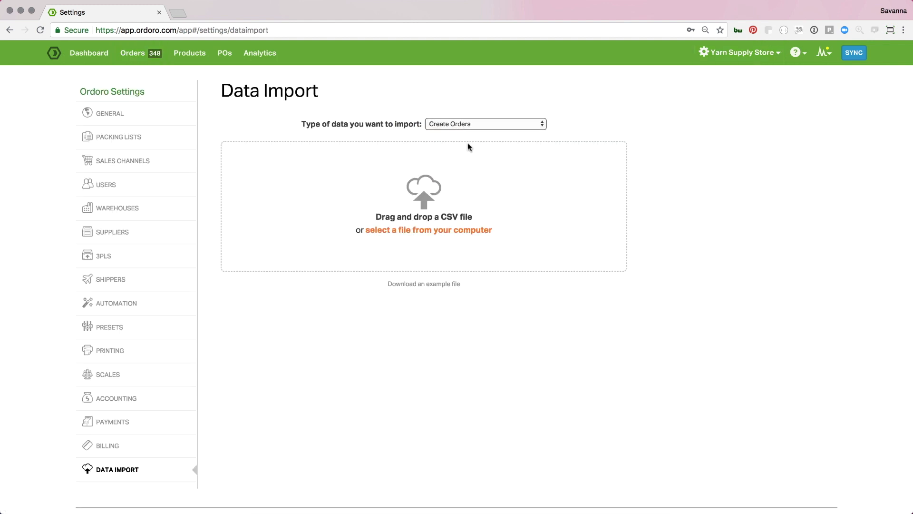
click(265, 513)
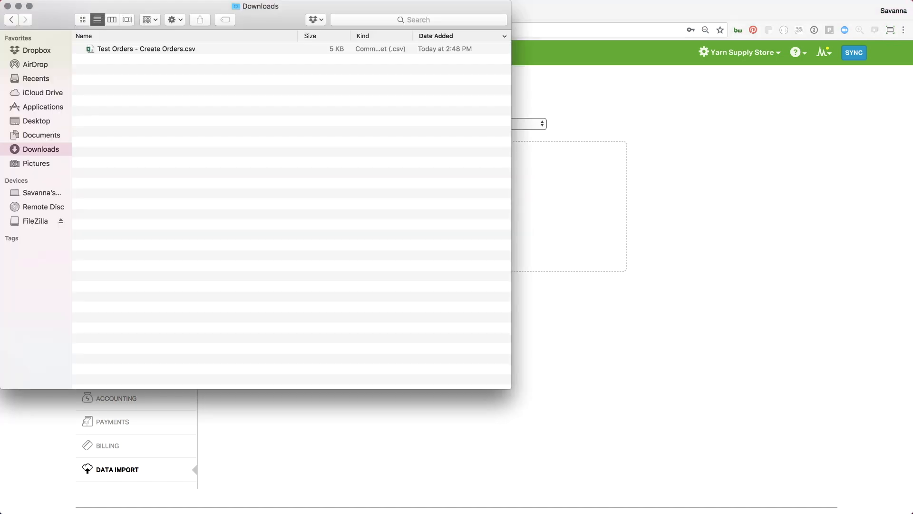
drag(115, 49, 545, 185)
click(452, 310)
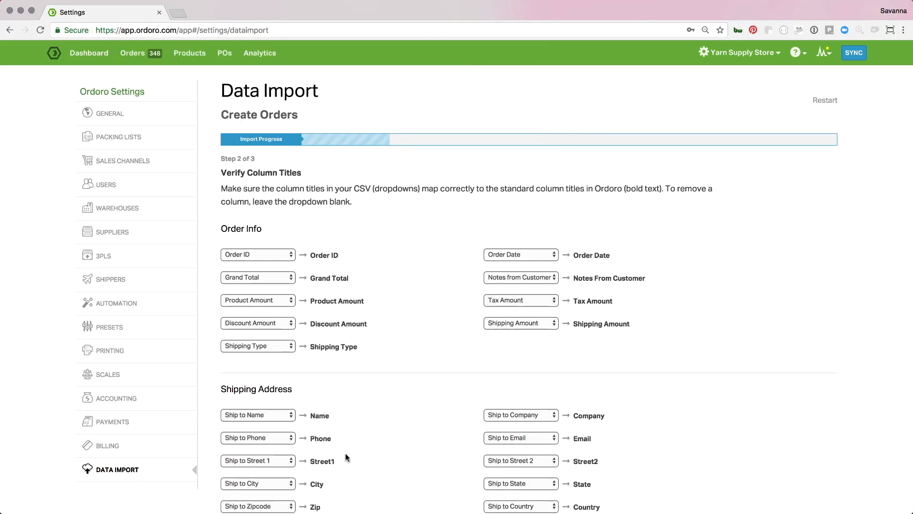
Step: Review how the CSV column titles map to the order info, shipping address, billing address and order line fields
scroll(347, 459, down, 7)
scroll(346, 463, down, 3)
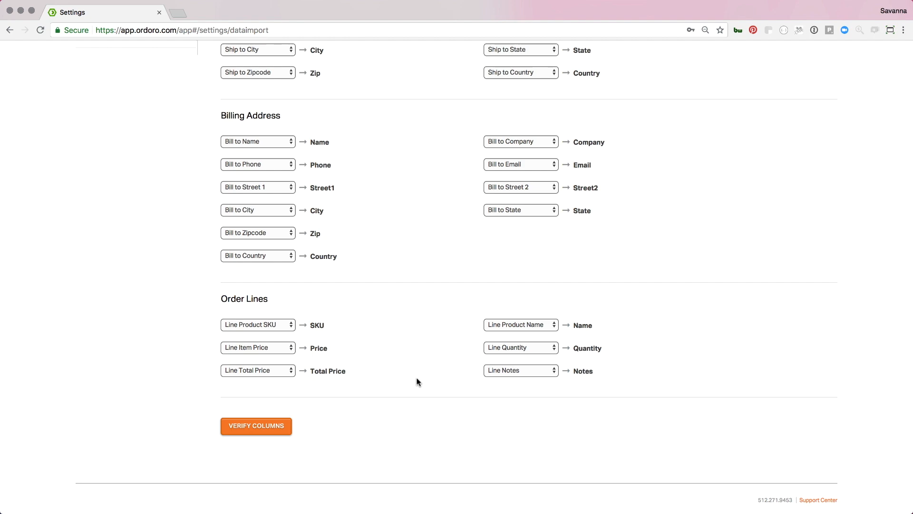
scroll(417, 381, up, 6)
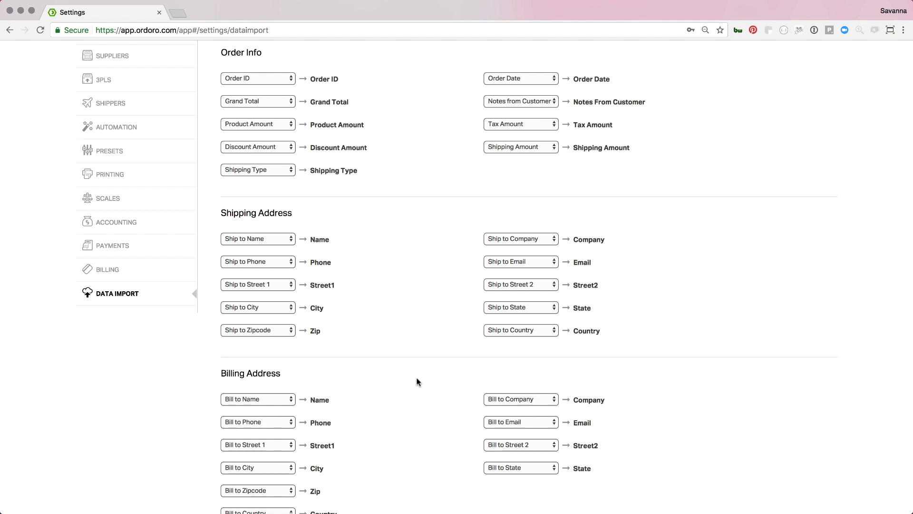
scroll(417, 381, up, 3)
scroll(417, 381, down, 9)
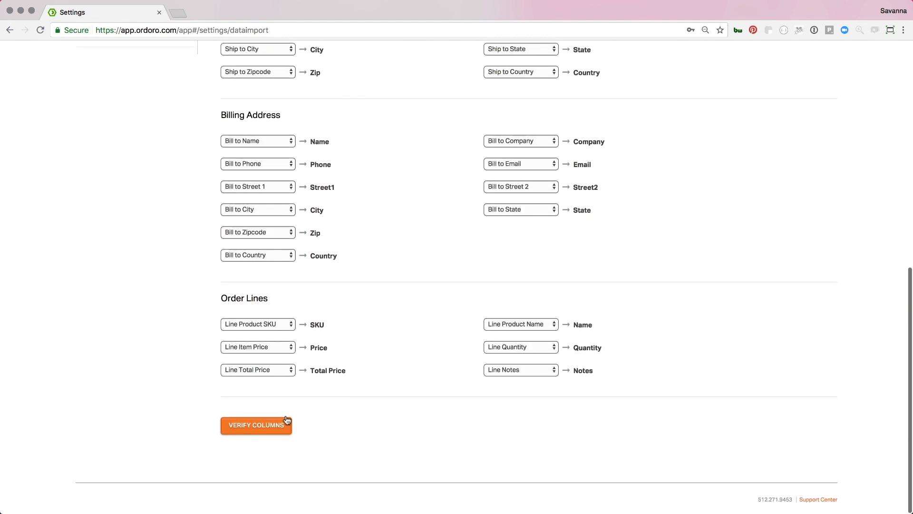
scroll(401, 355, up, 10)
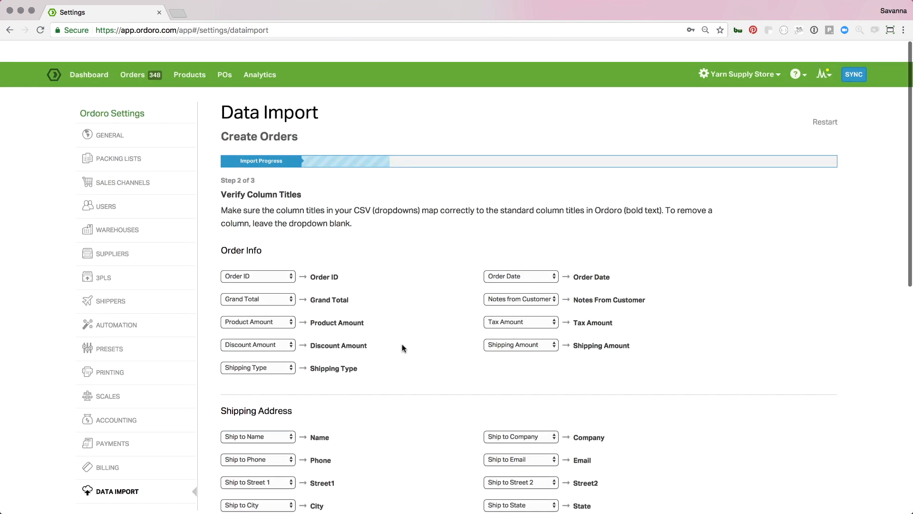
Step: Restart the data import and download the example file for the Create Orders import type
click(825, 102)
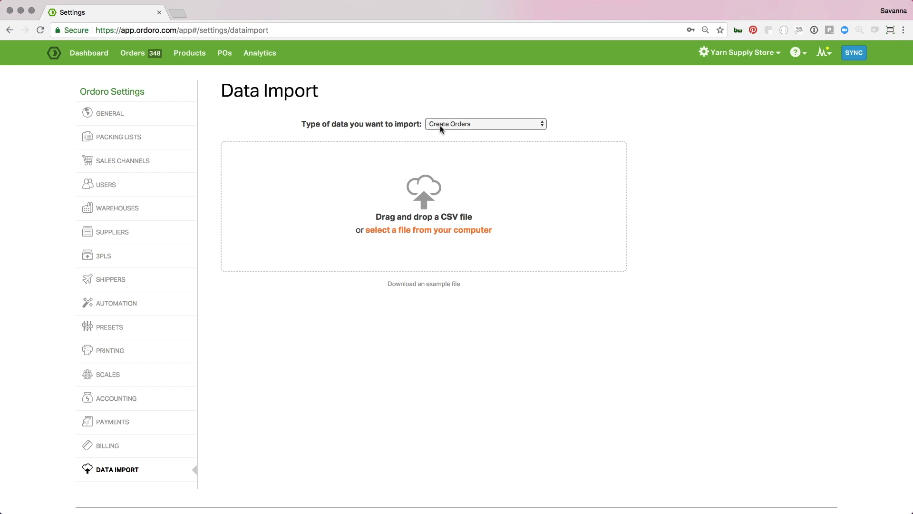
click(429, 285)
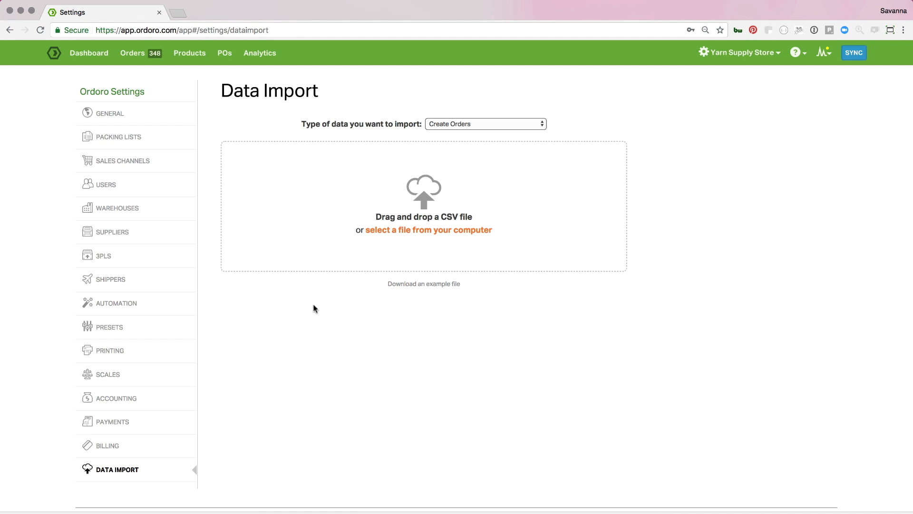
scroll(280, 358, up, 2)
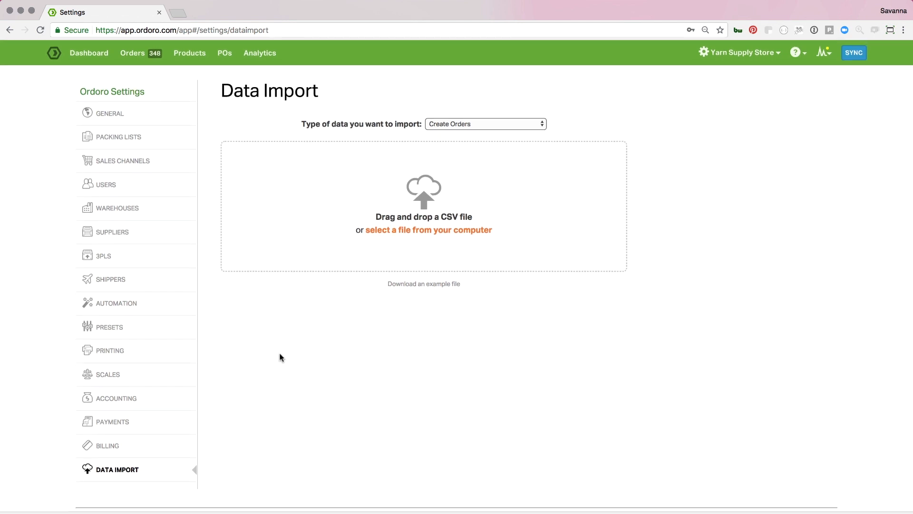